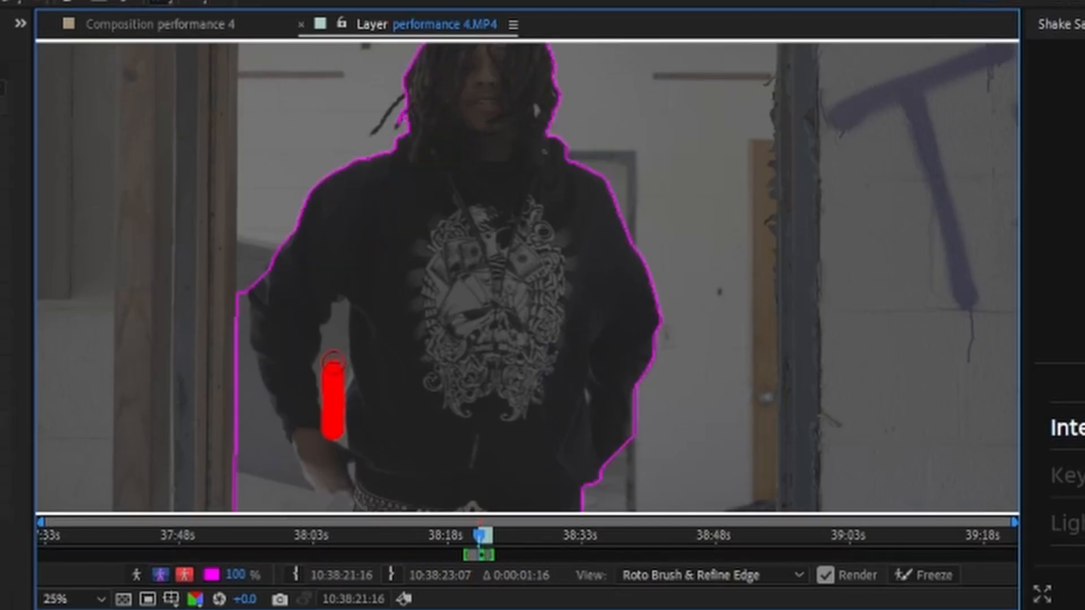
Remove the gap between the performer's arm and torso from the Roto Brush selection and freeze the finished propagation.
left_click_drag(335, 250, 335, 251)
left_click_drag(361, 87, 375, 87)
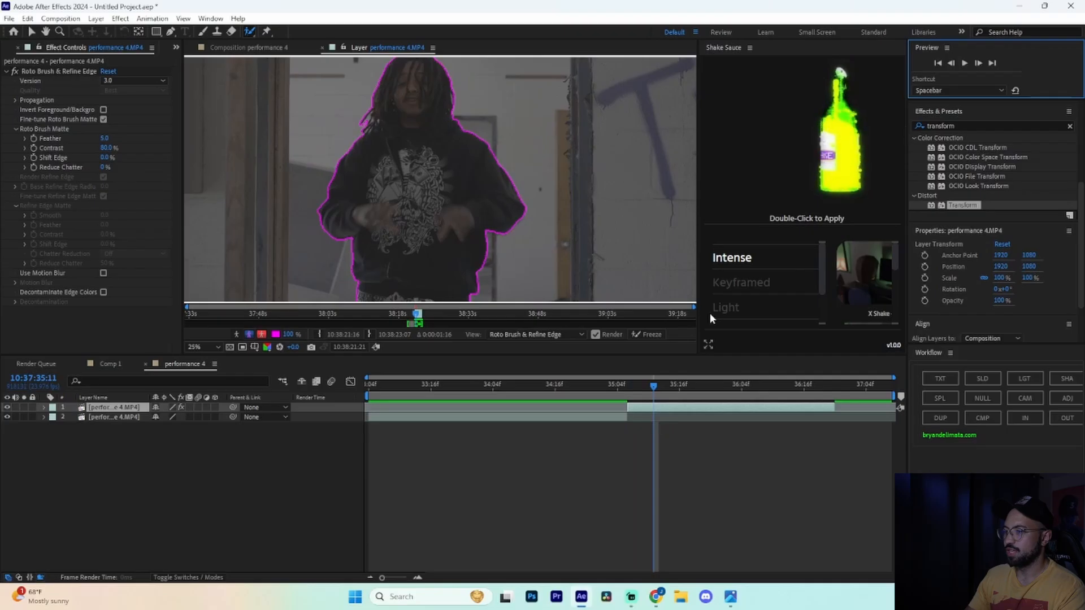
left_click(644, 335)
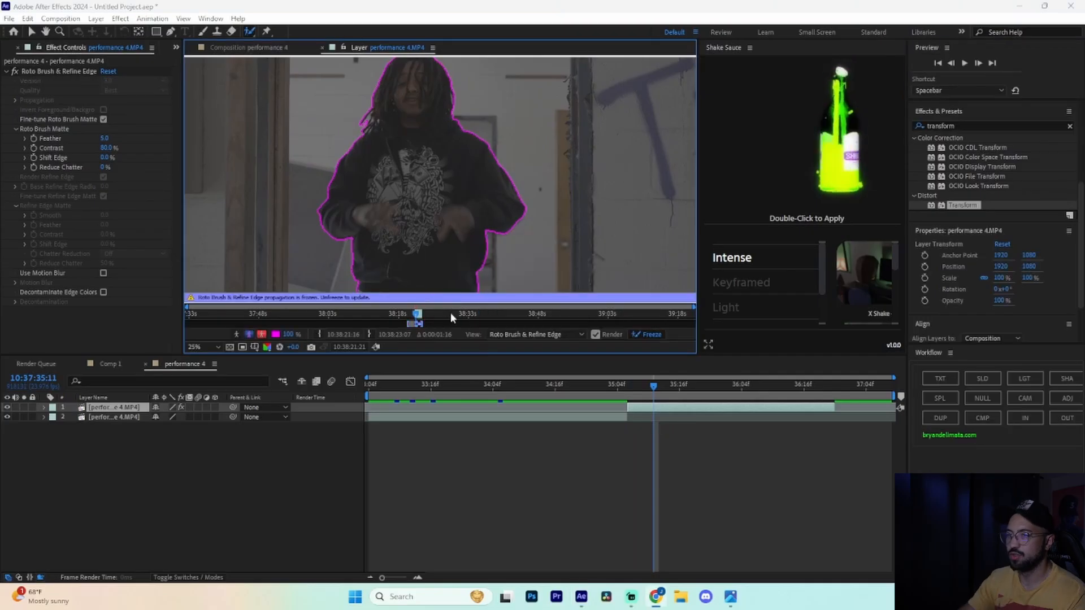
left_click(322, 48)
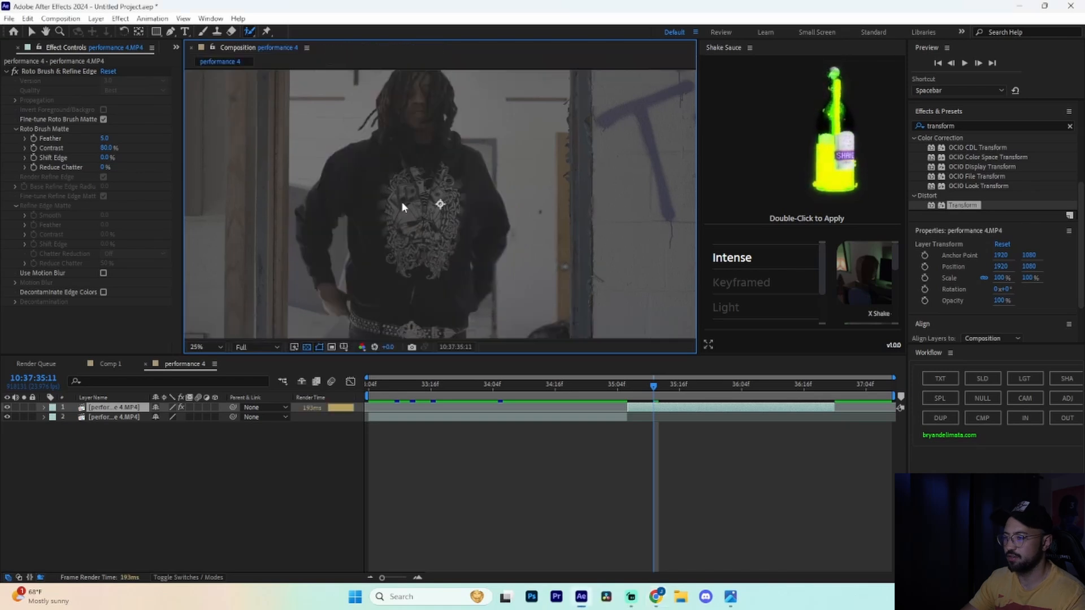
Shift the rotoscoped layer earlier so it starts at 10:37:34:20 and split it at 10:37:35:06.
left_click_drag(658, 393, 628, 390)
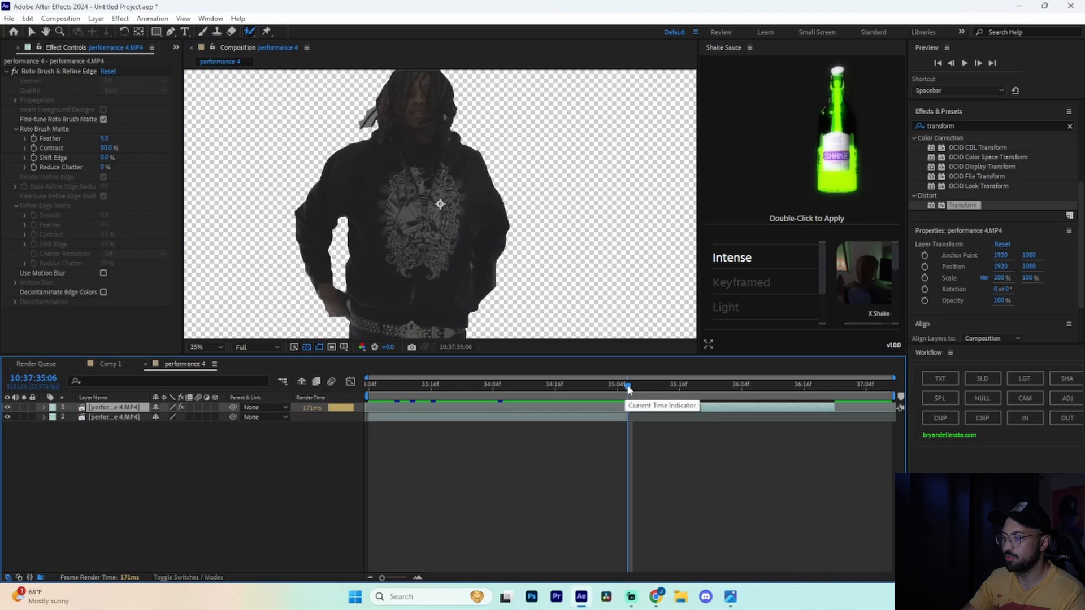
left_click(953, 63, "shift")
left_click_drag(644, 408, 592, 412)
left_click_drag(615, 389, 628, 396)
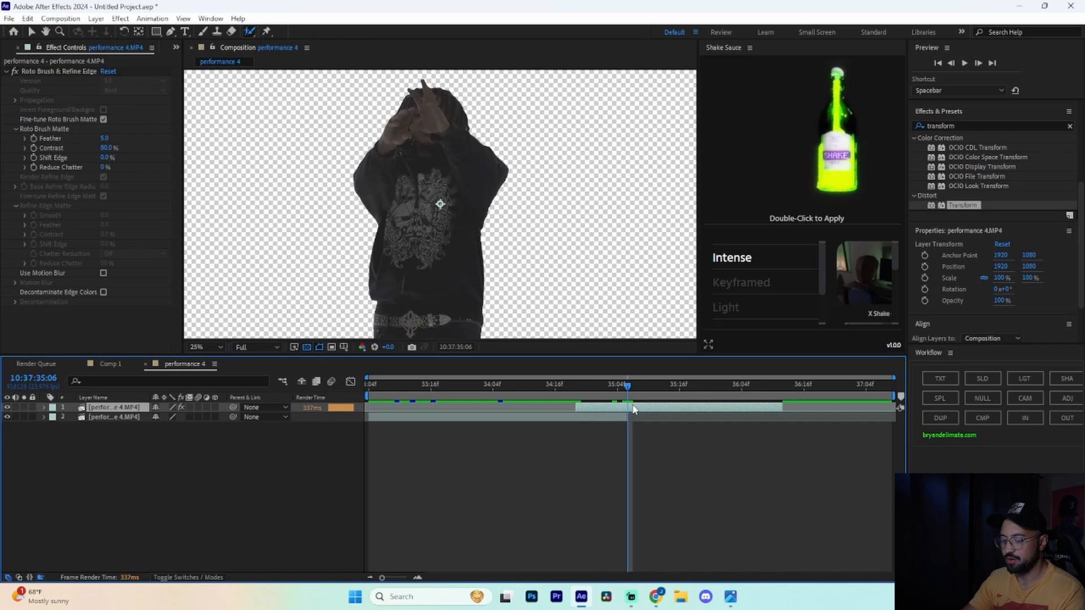
key("ctrl+shift+d")
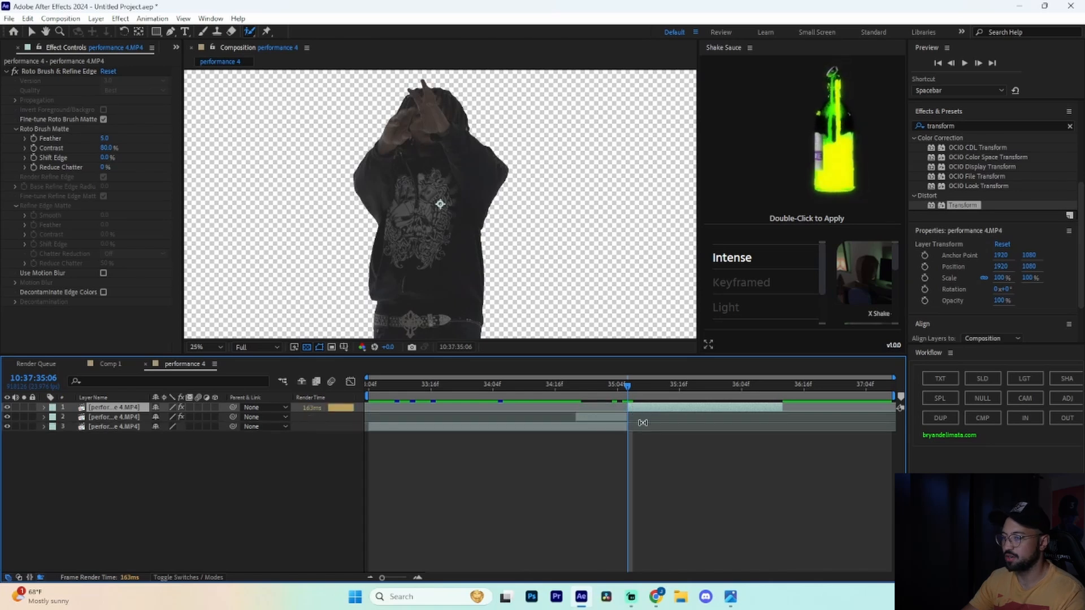
Remove the Roto Brush & Refine Edge effect from the second part of the split and rename that layer BG.
left_click(50, 72)
key("Delete")
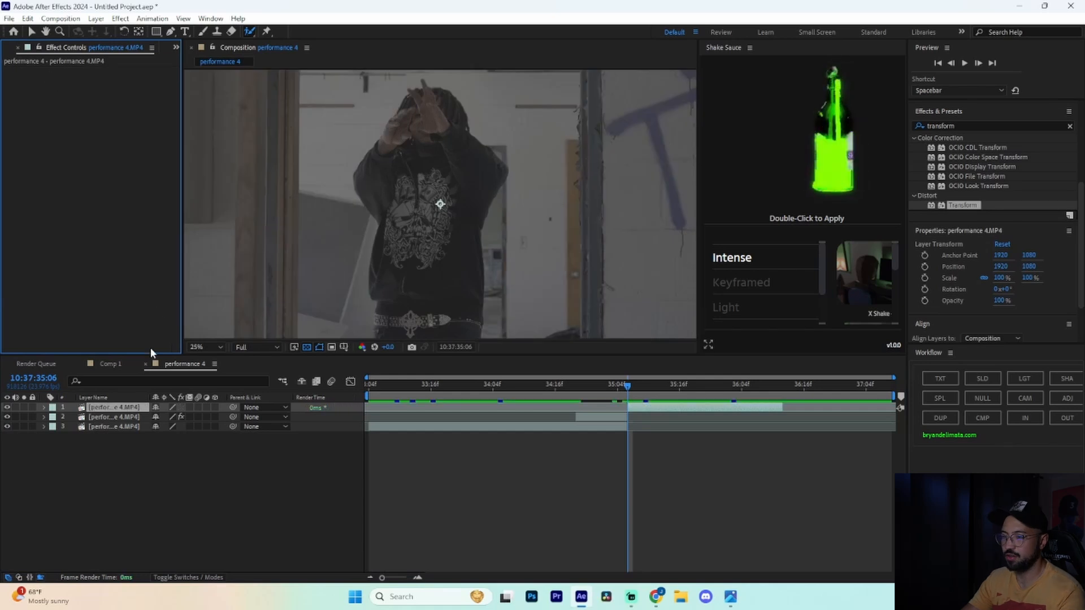
right_click(116, 412)
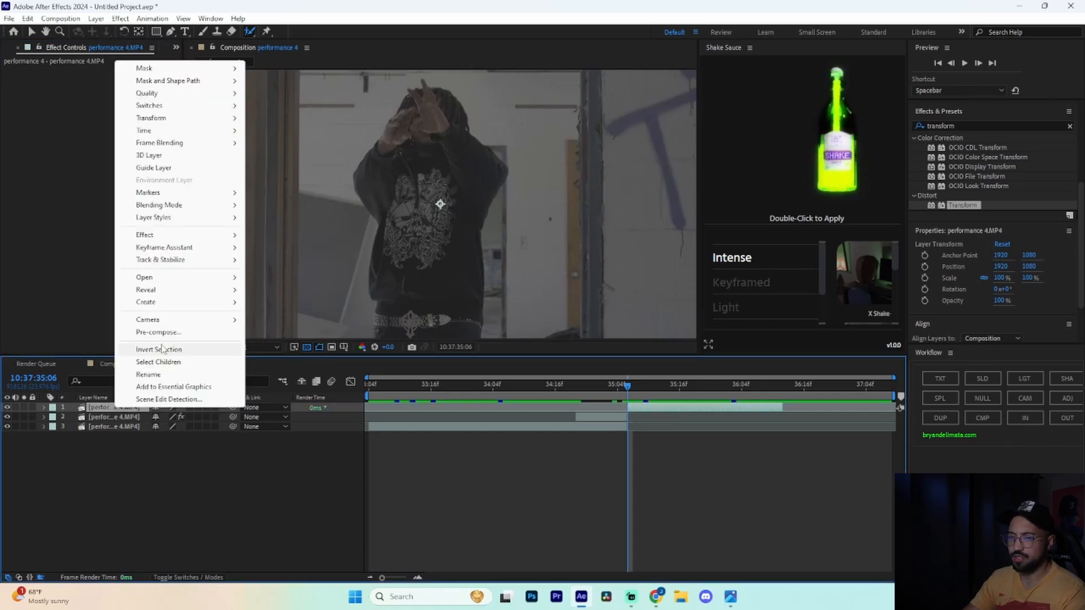
left_click(148, 375)
type("B")
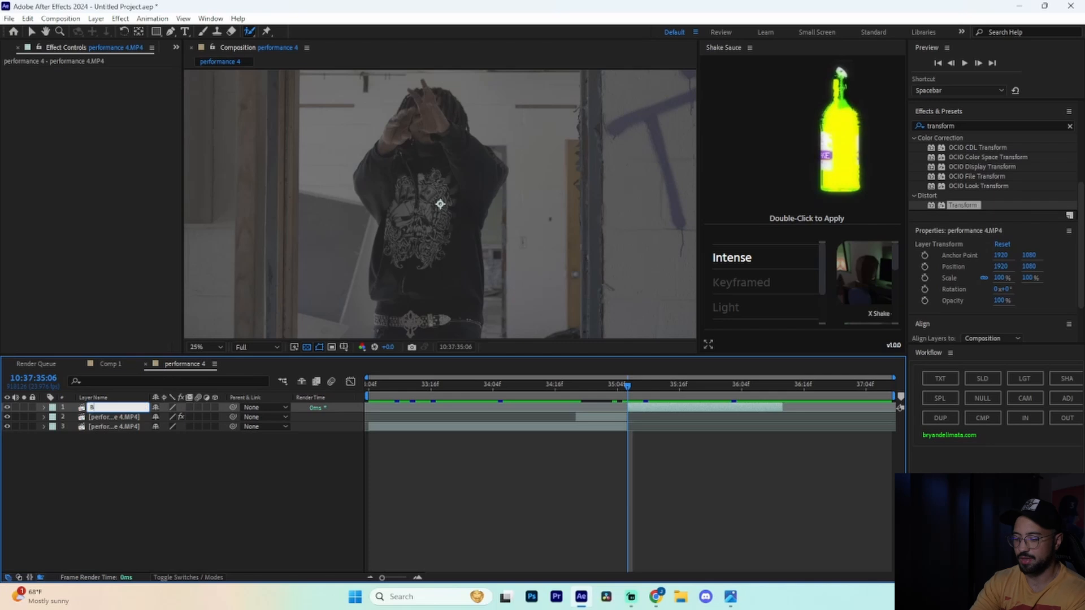
key("Return")
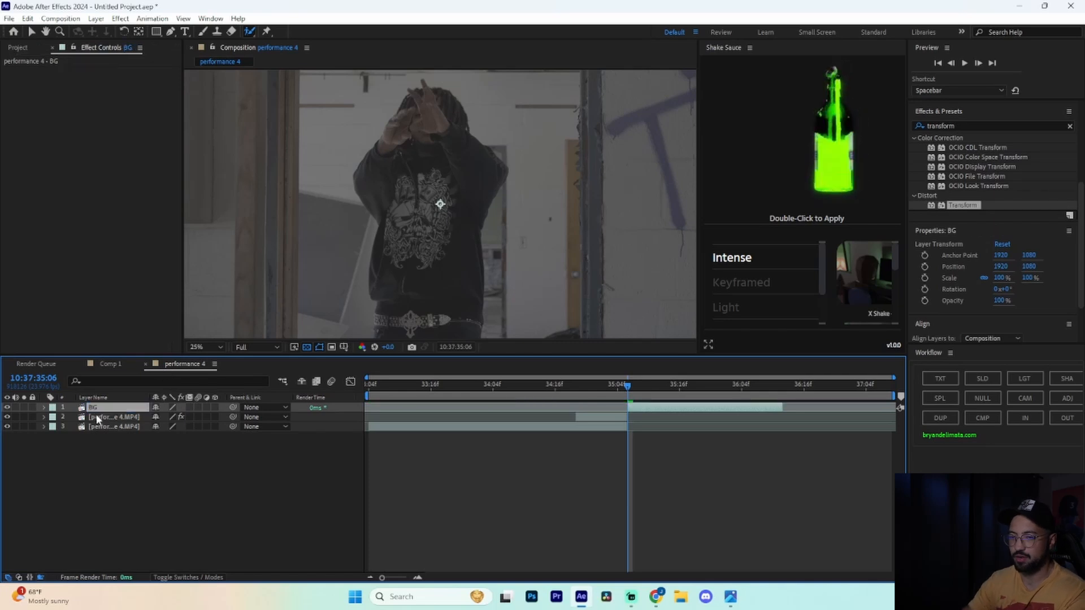
Rename the part that keeps the roto matte ROTO and place the BG layer beneath it with the same start.
left_click(92, 416)
right_click(95, 417)
left_click(156, 382)
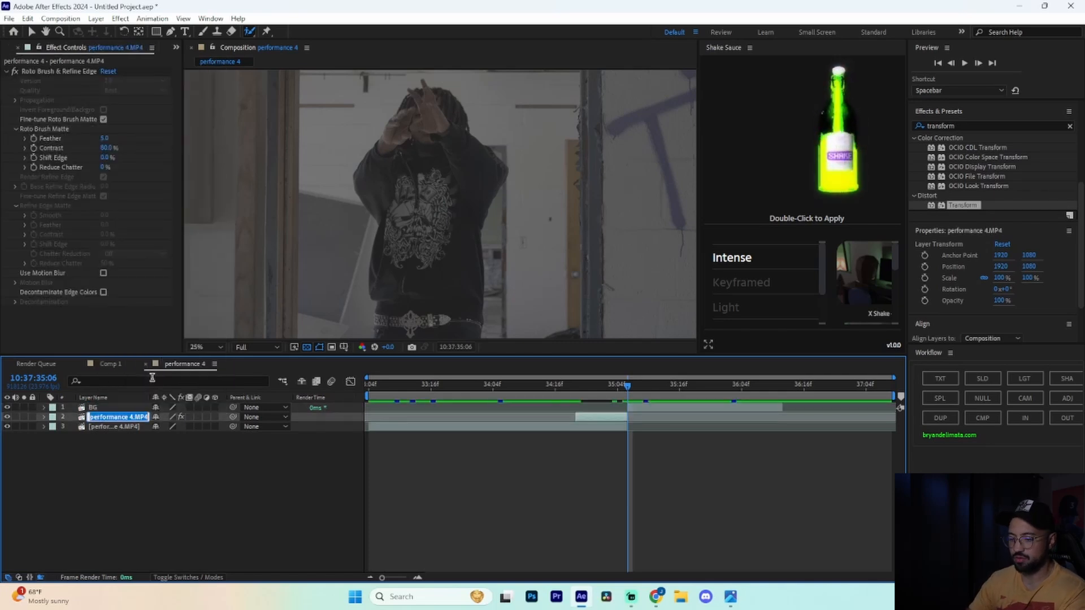
key("Return")
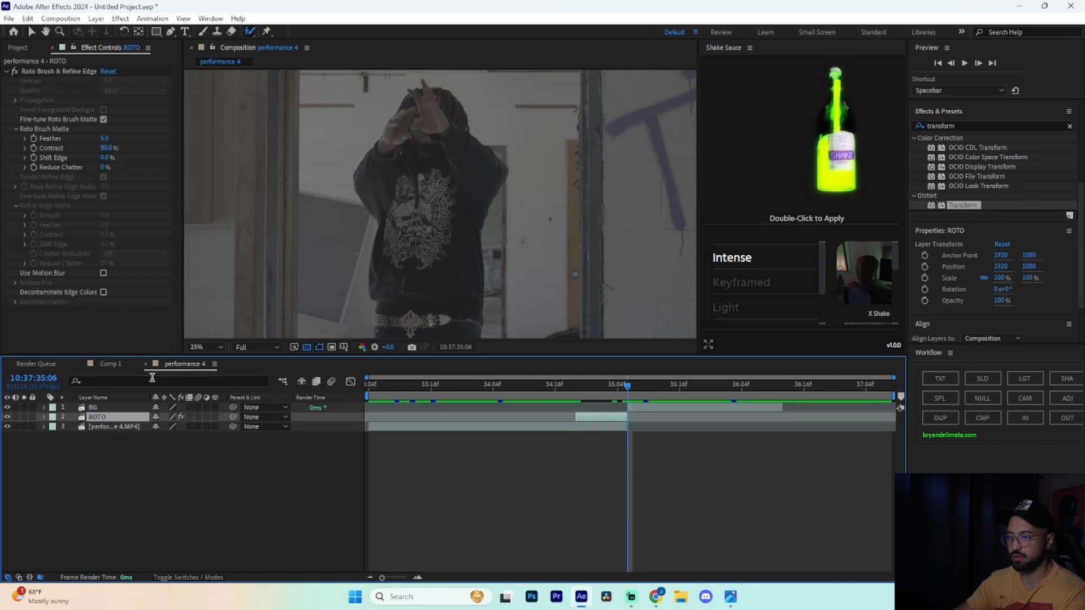
left_click_drag(128, 409, 110, 424)
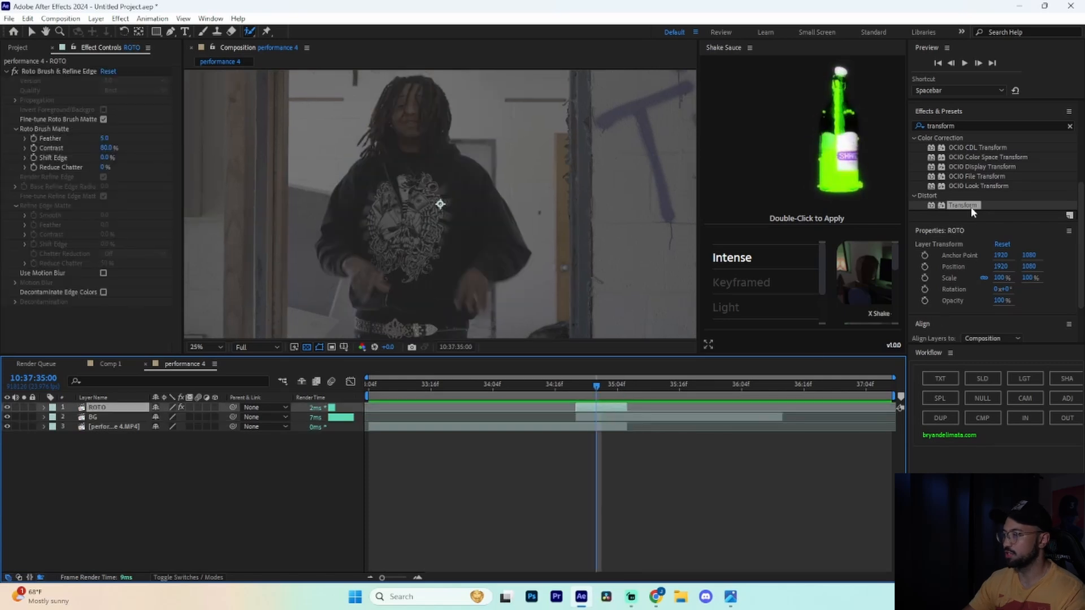
Apply the Transform effect to the ROTO layer and add a Position keyframe at its start, 10:37:34:20.
left_click_drag(972, 208, 970, 185)
left_click_drag(662, 372, 599, 407)
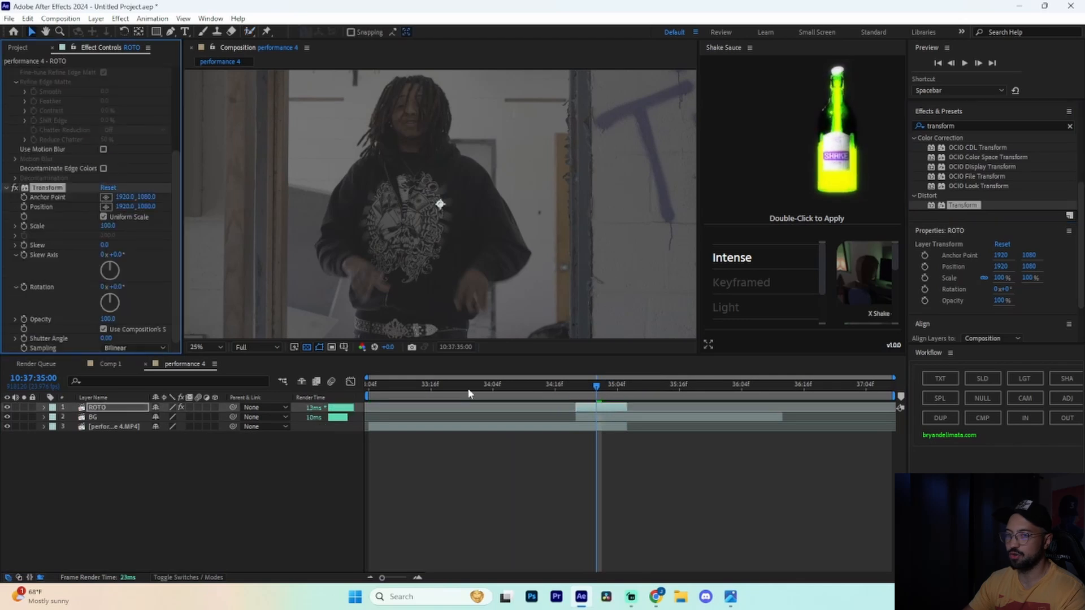
left_click(26, 210)
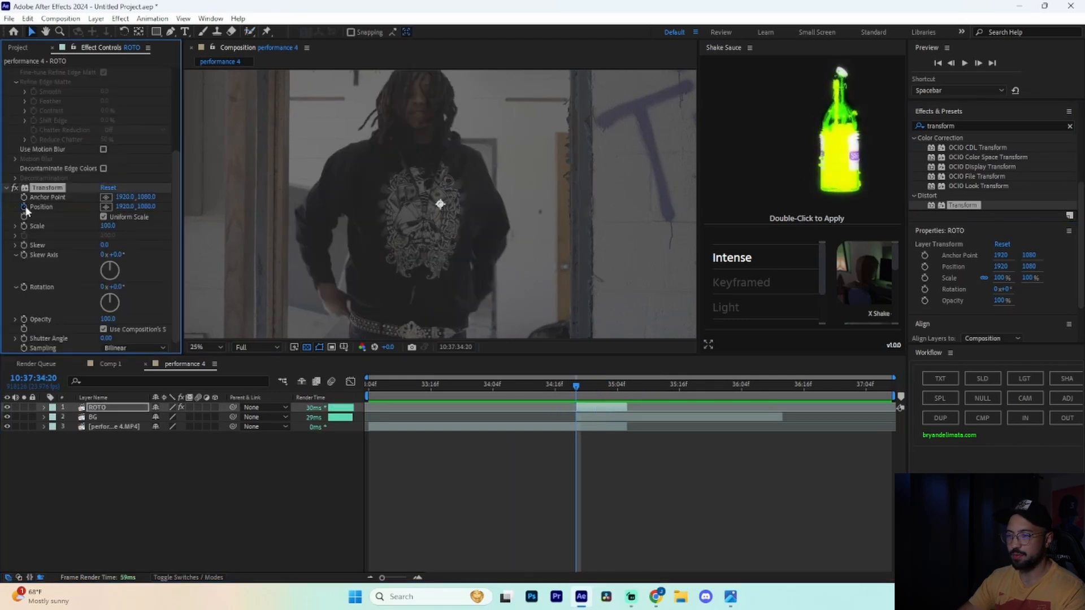
key("u")
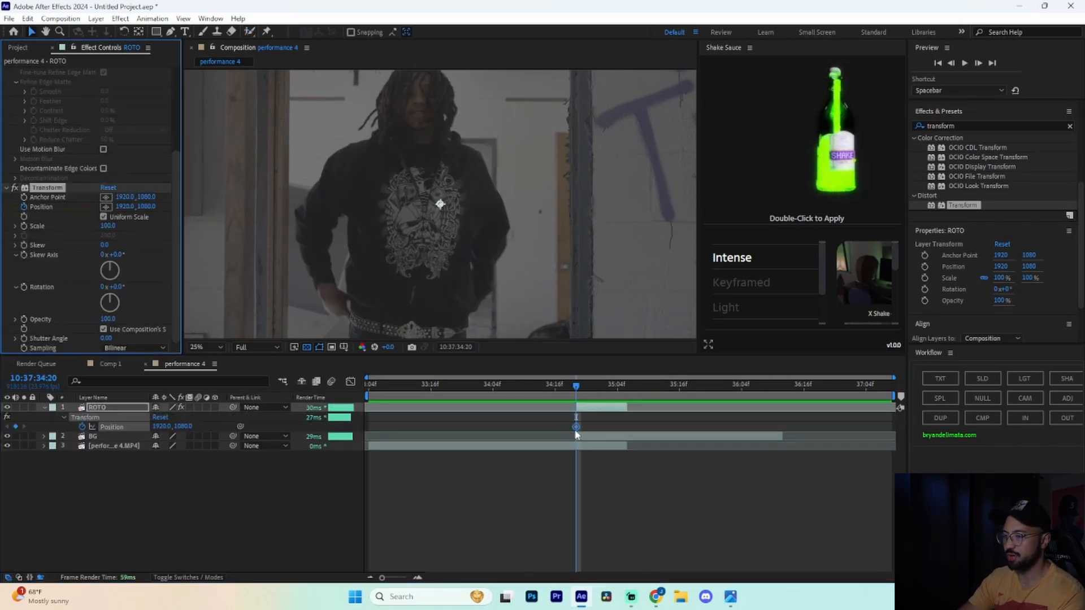
Move ROTO's Position keyframe to the layer's end, set the starting Position to 1920, 3141, and preview the slide.
left_click_drag(576, 427, 590, 428)
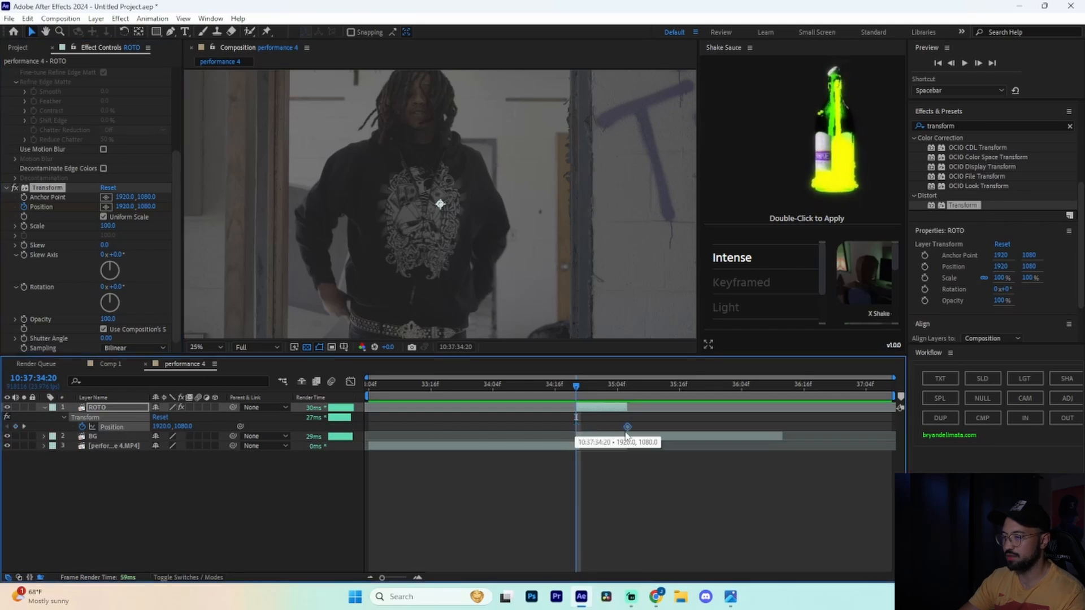
left_click_drag(145, 207, 449, 246)
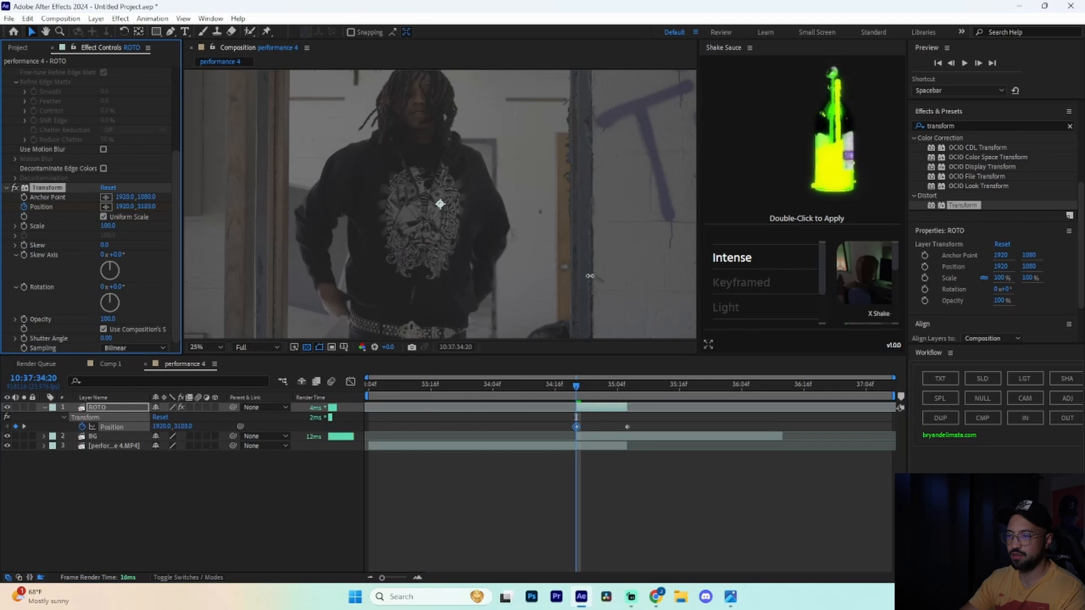
left_click(560, 387)
key("space")
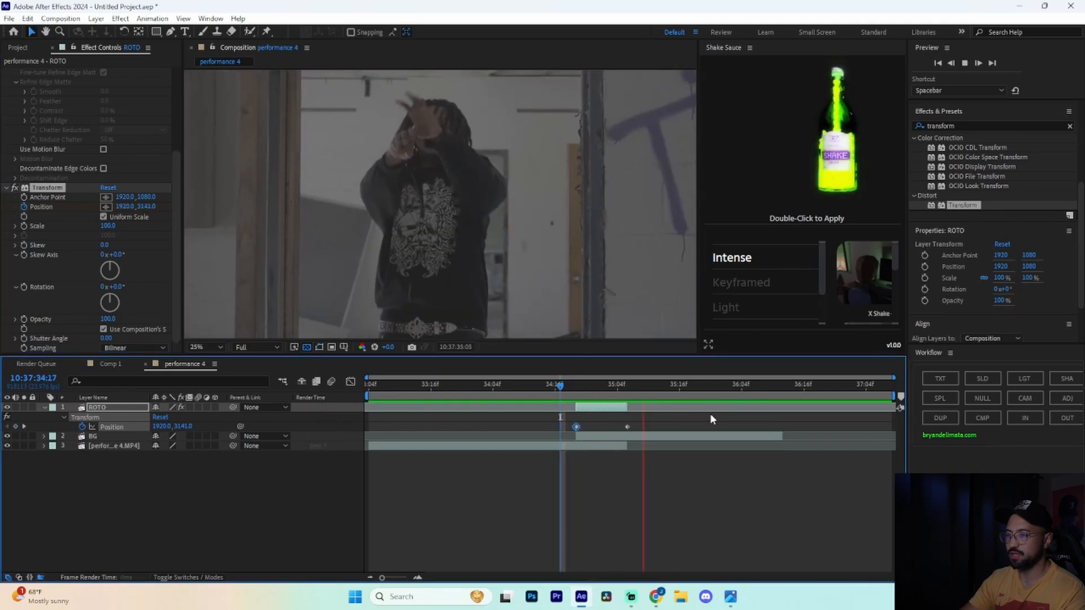
key("space")
left_click_drag(682, 389, 540, 395)
key("space")
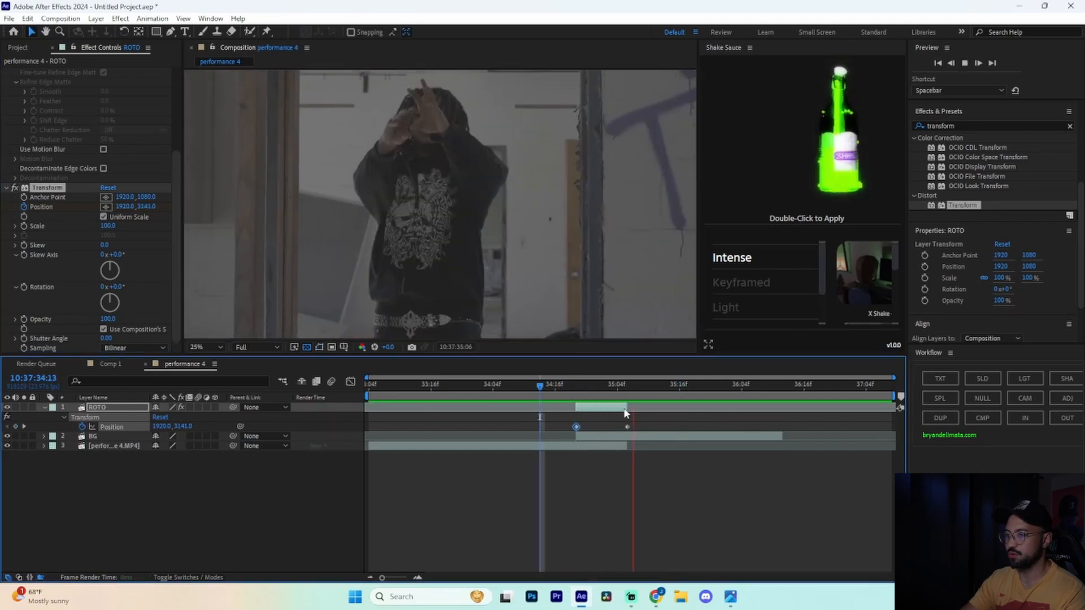
key("space")
Apply Easy Ease to both ROTO Position keyframes, enable motion blur for the layer, and play the result back.
left_click_drag(646, 424, 564, 431)
key("F9")
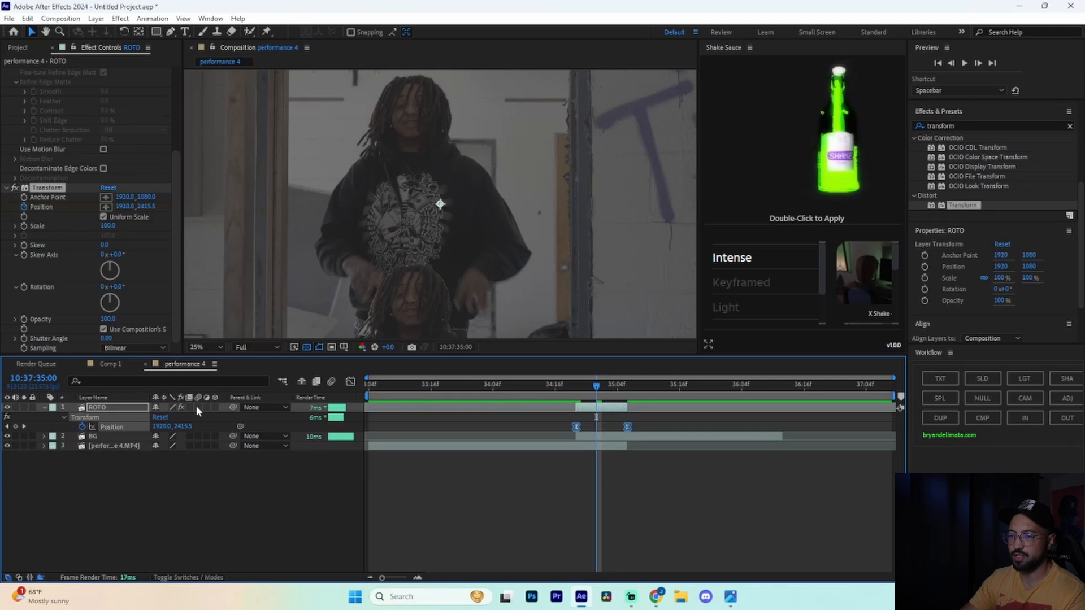
left_click(196, 407)
left_click(560, 388)
key("space")
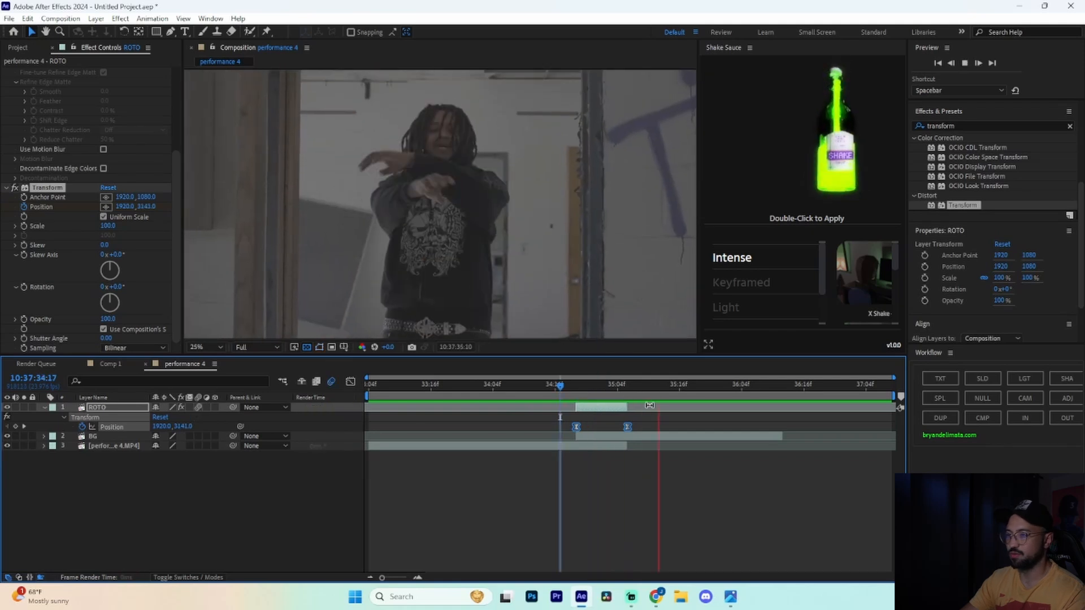
key("space")
left_click(560, 388)
key("space")
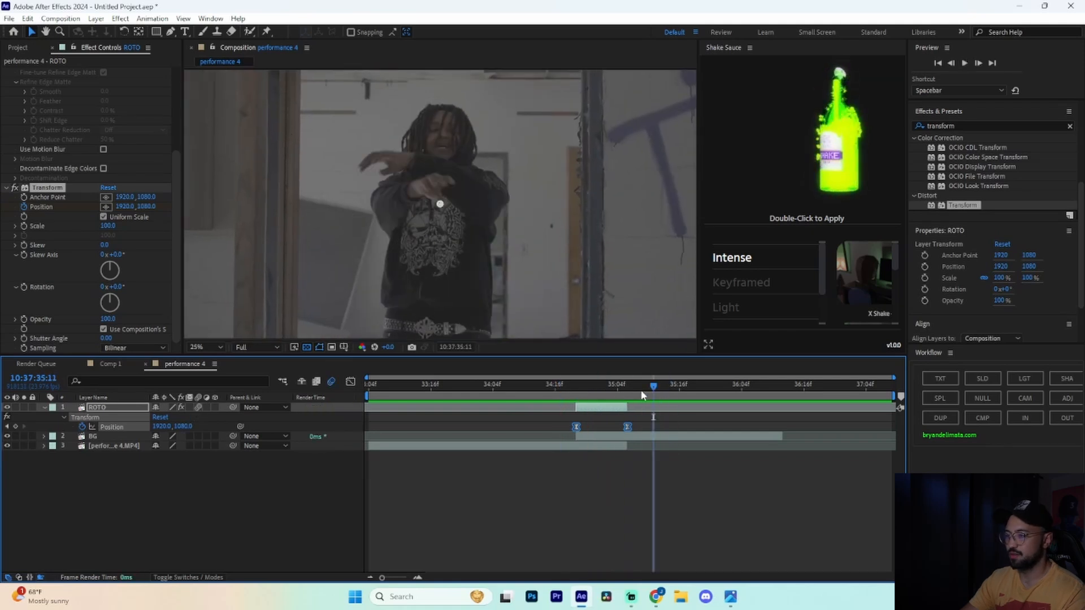
Apply the Transform effect to the BG layer and keyframe its Position at 1920, -977 at 10:37:34:20.
left_click(606, 437)
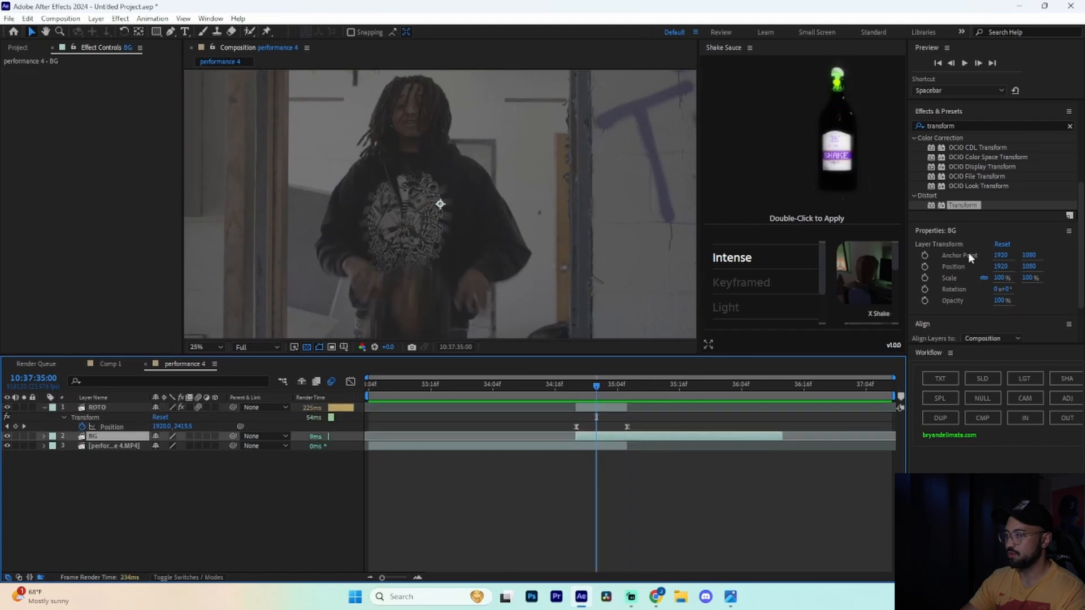
left_click_drag(966, 211, 621, 437)
left_click(24, 91)
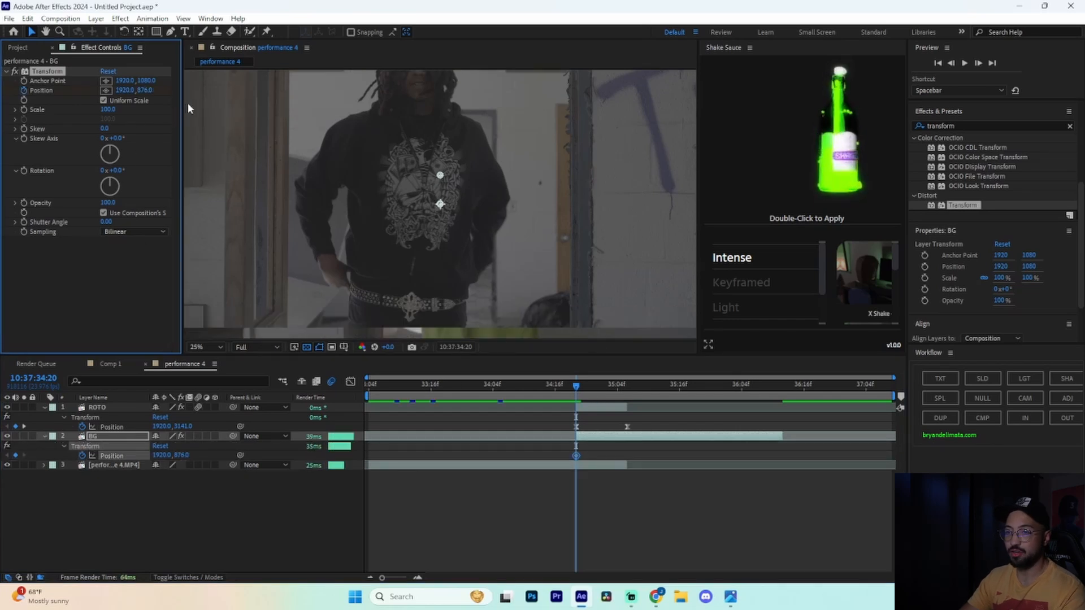
left_click_drag(136, 93, 60, 91)
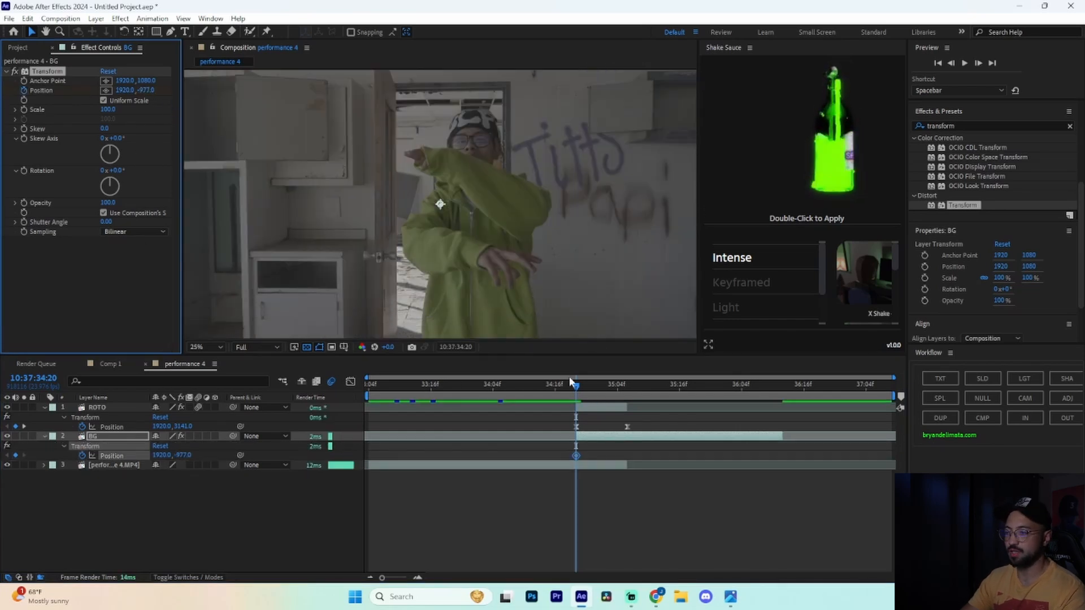
Add a BG Position keyframe of 1920, 1080 at 10:37:35:06.
left_click_drag(576, 386, 627, 397)
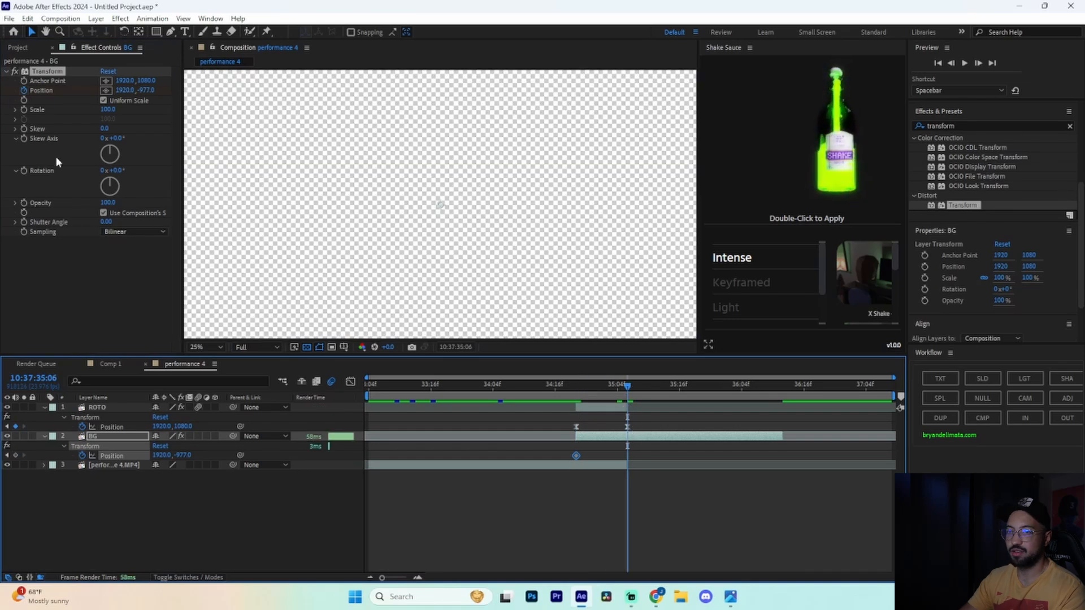
left_click(147, 91)
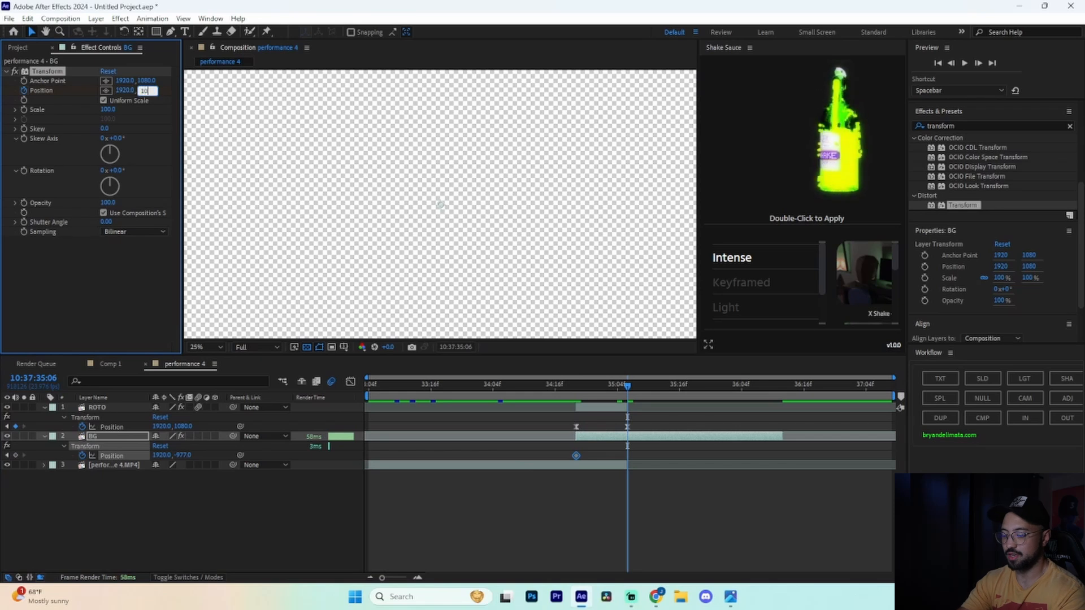
type("1080")
key("Return")
Apply Easy Ease to both BG Position keyframes and enable motion blur for the BG layer.
left_click_drag(632, 445, 558, 466)
left_click_drag(627, 388, 545, 391)
key("space")
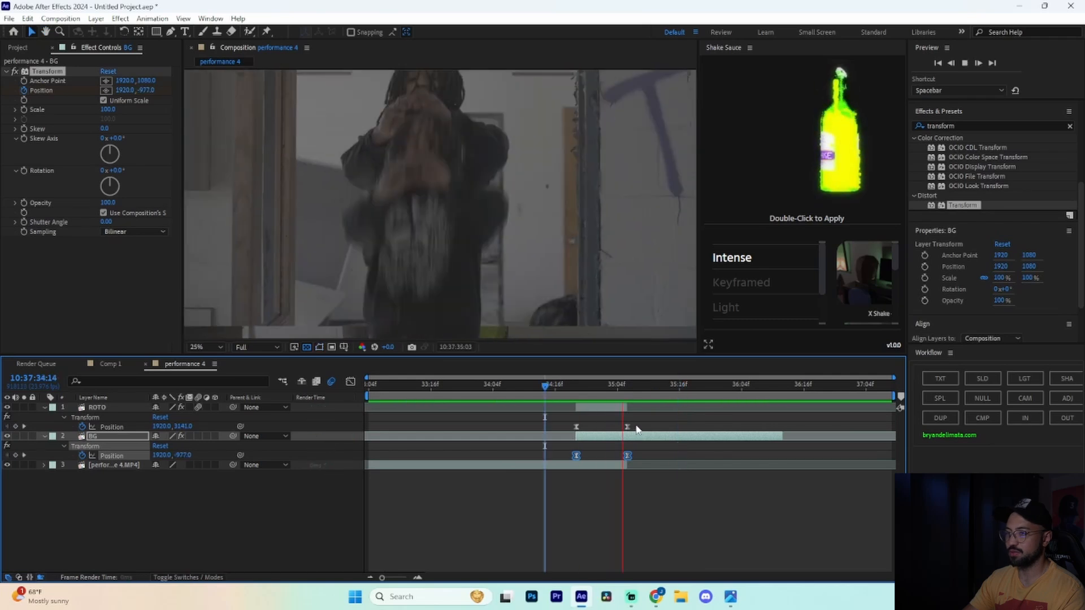
key("space")
left_click_drag(663, 386, 596, 386)
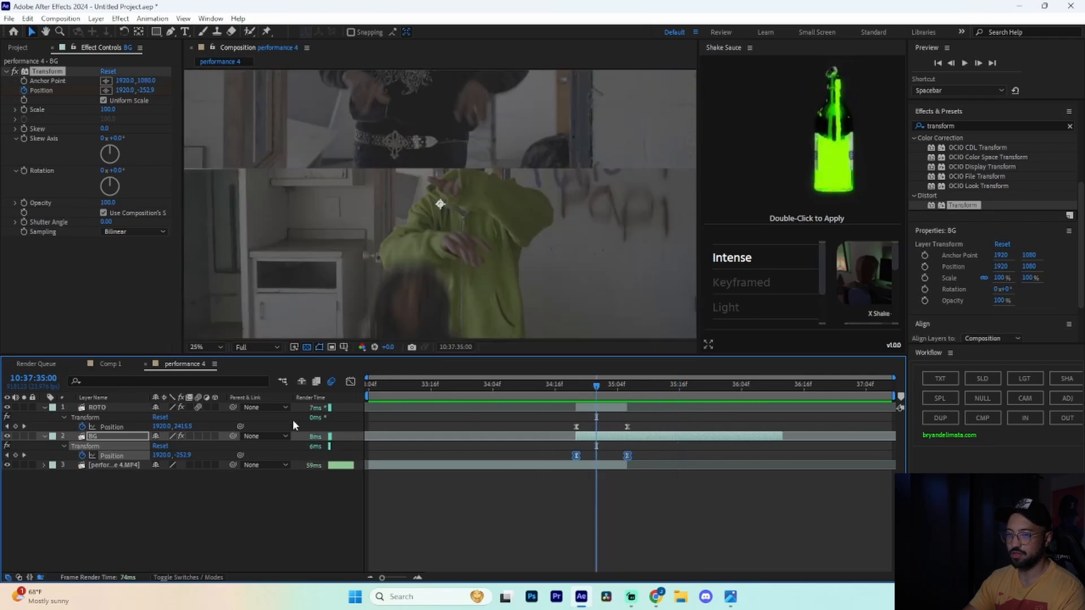
left_click(199, 437)
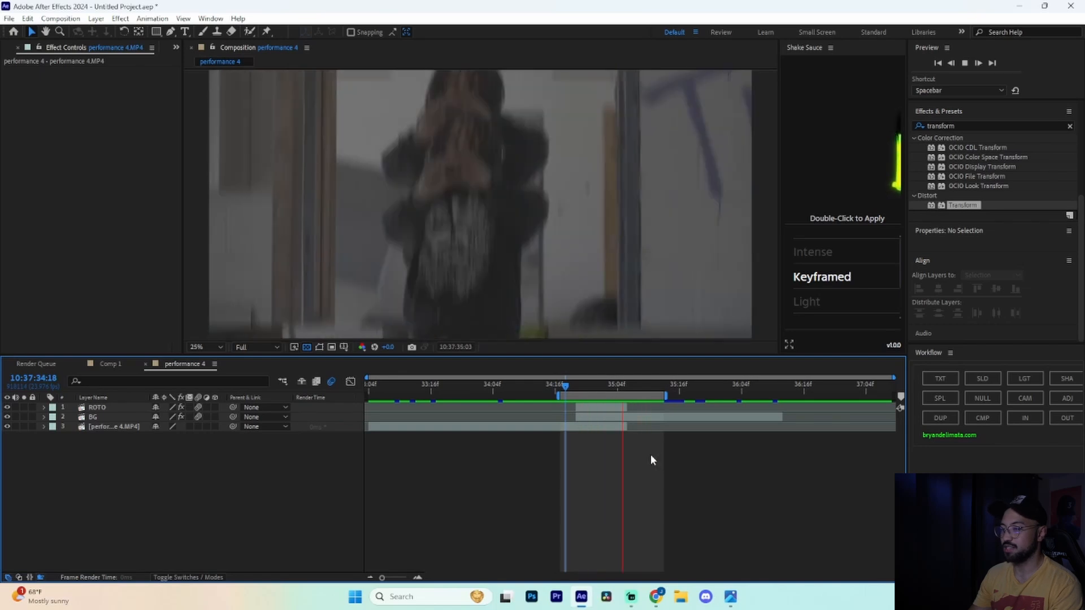
Set ROTO's starting Transform Position to 1920, 1080 at 10:37:34:20.
left_click(631, 392)
left_click_drag(631, 391, 578, 393)
left_click(592, 410)
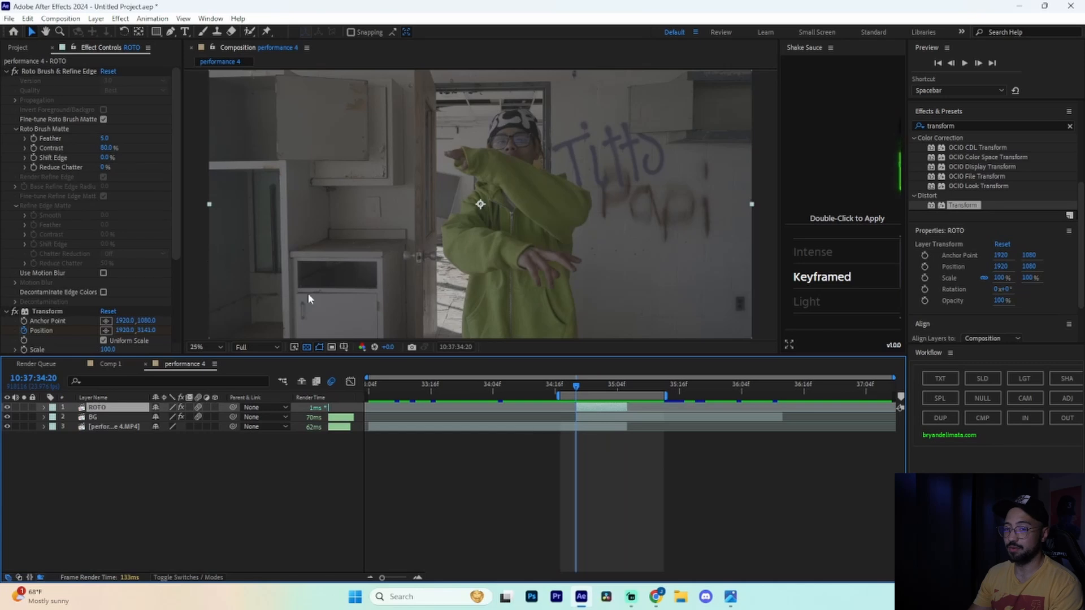
scroll(84, 249, "down", 5)
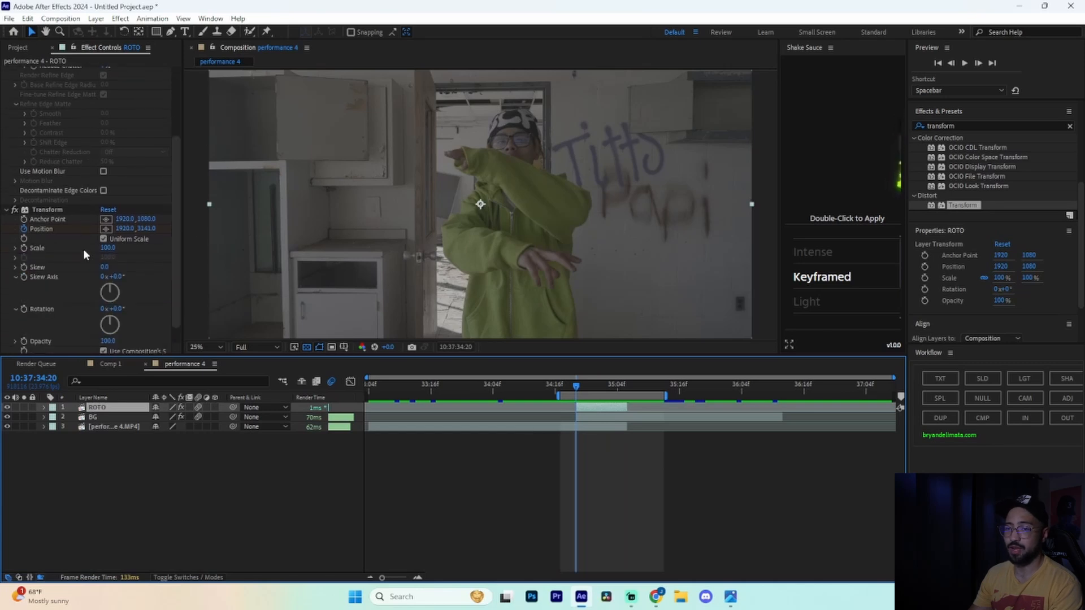
left_click(148, 228)
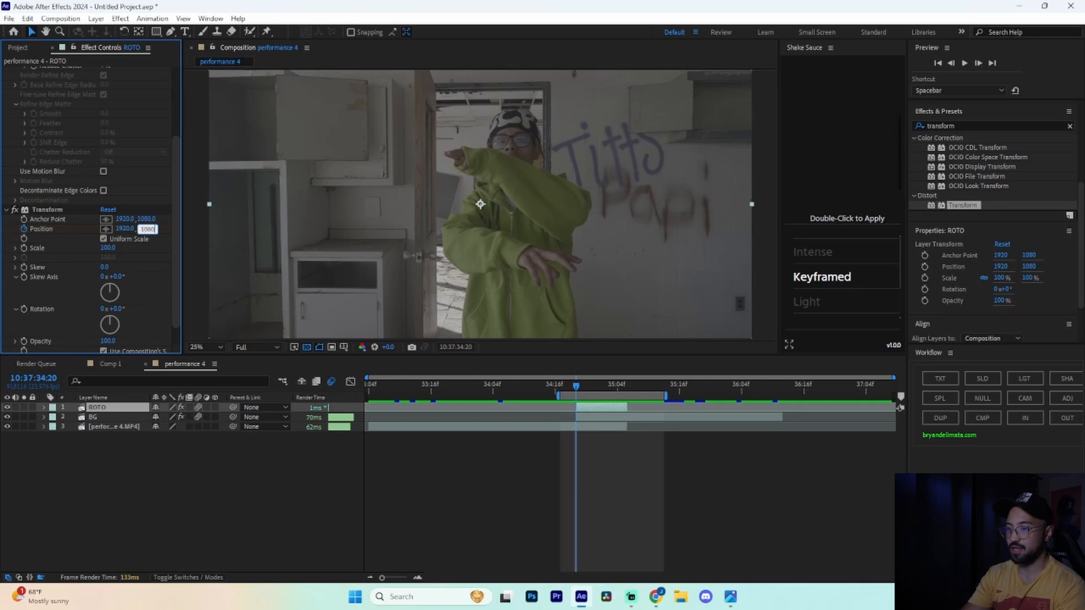
key("Return")
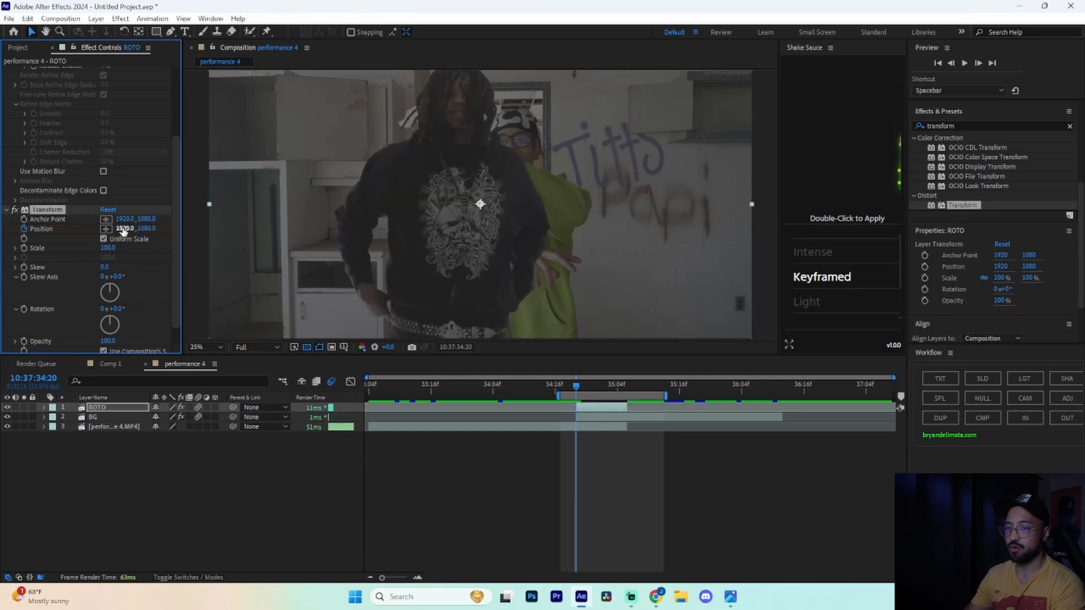
Try a sideways slide by setting ROTO's starting Transform Position to -490, 1080, and preview the transition.
left_click_drag(123, 229, 1, 233)
left_click_drag(125, 230, 2, 231)
key("space")
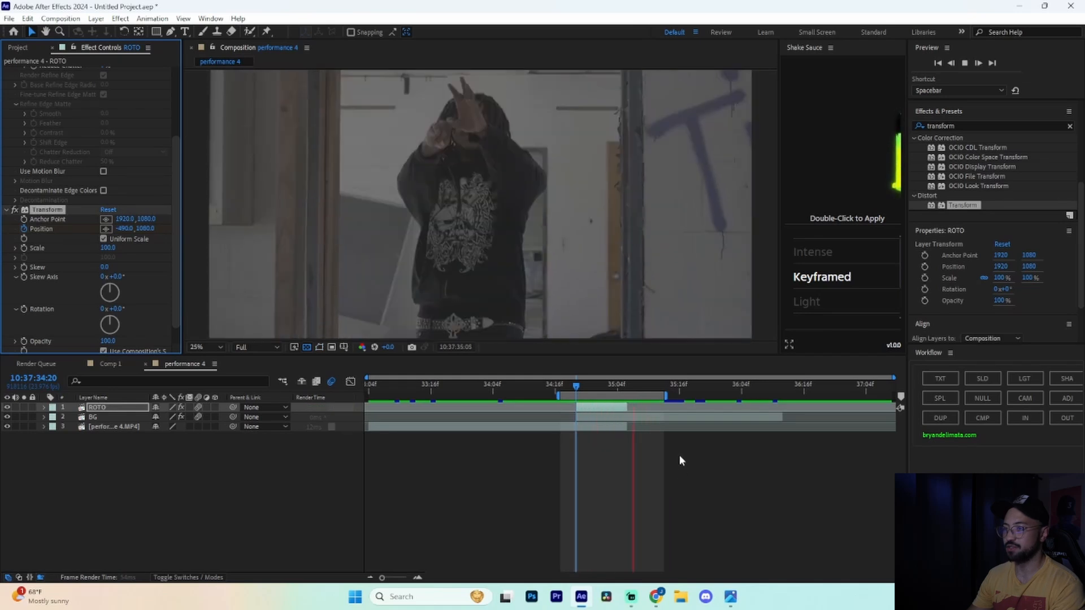
key("space")
Undo the last Transform Position changes on the ROTO layer.
key("ctrl+z")
key("ctrl+z")
key("ctrl+z")
Widen Shake Sauce and examine the preset previews in its Intense and Keyframed categories.
left_click_drag(782, 220, 612, 236)
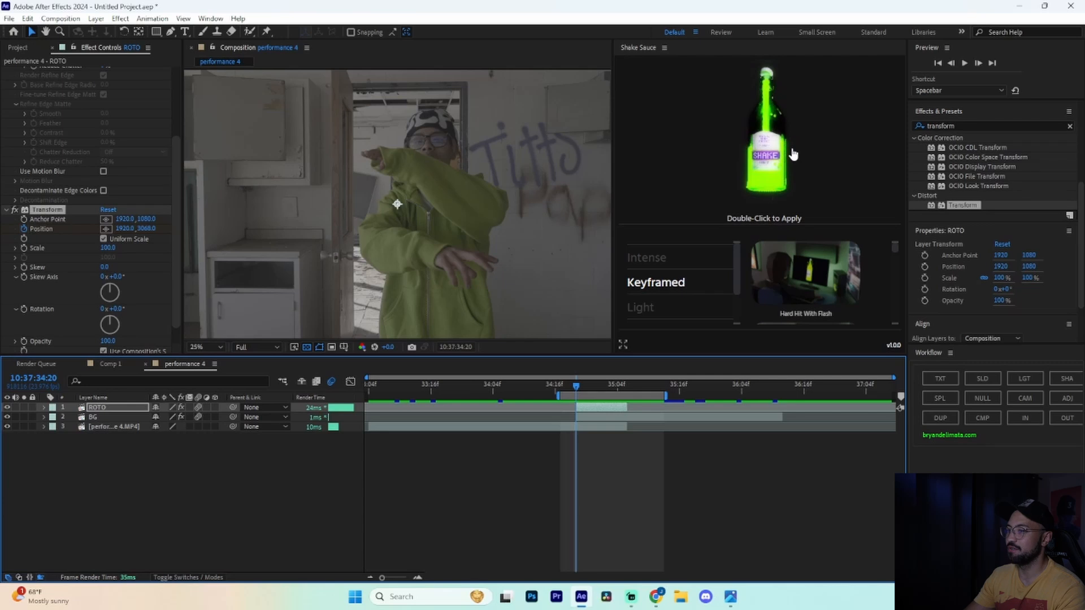
left_click(657, 269)
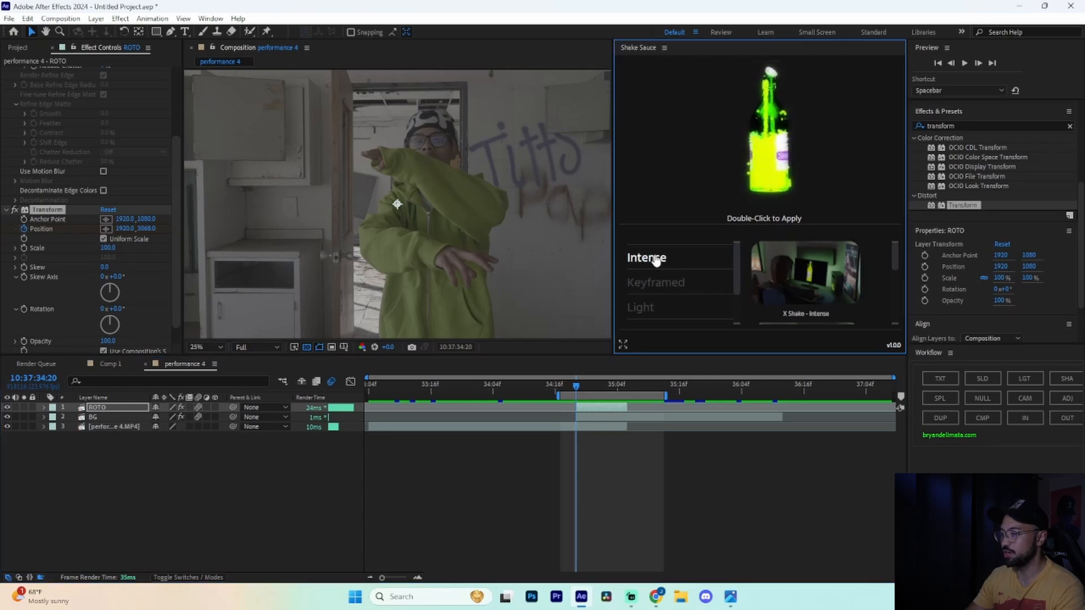
mouse_move(811, 279)
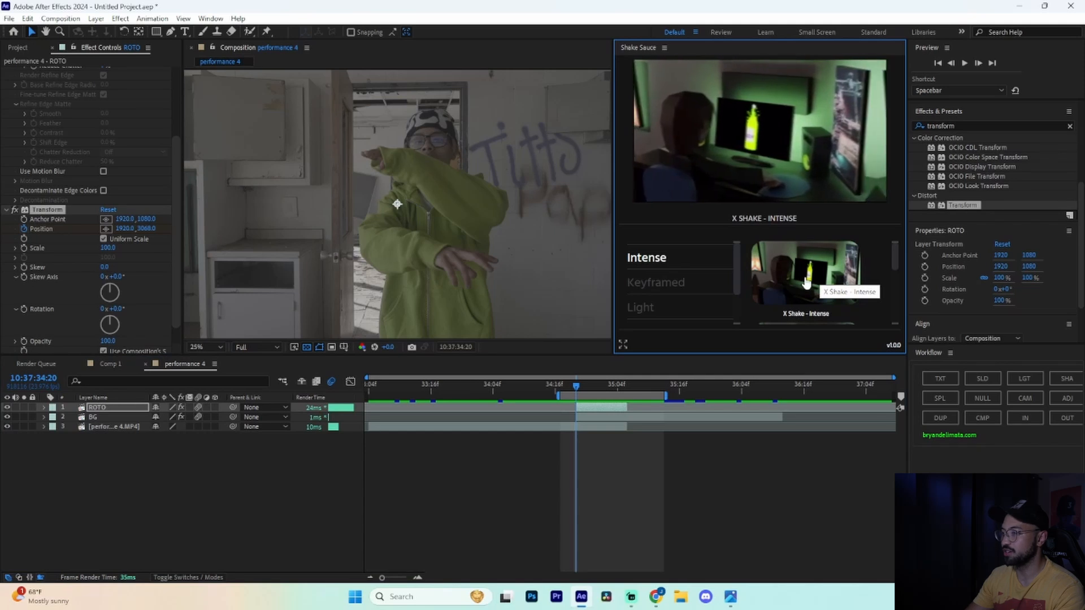
scroll(807, 283, "down", 2)
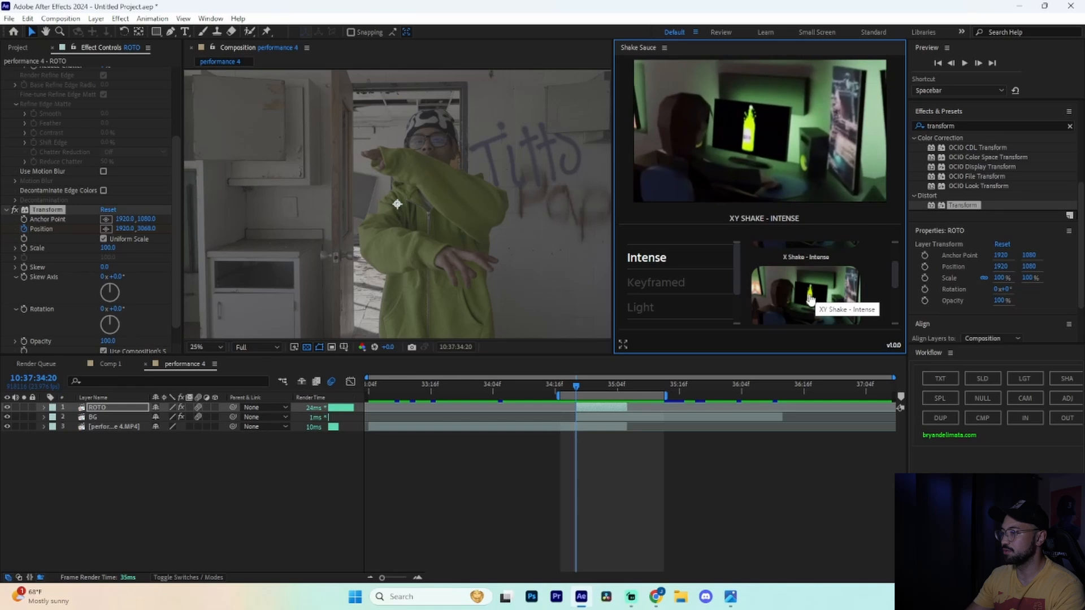
scroll(813, 297, "down", 2)
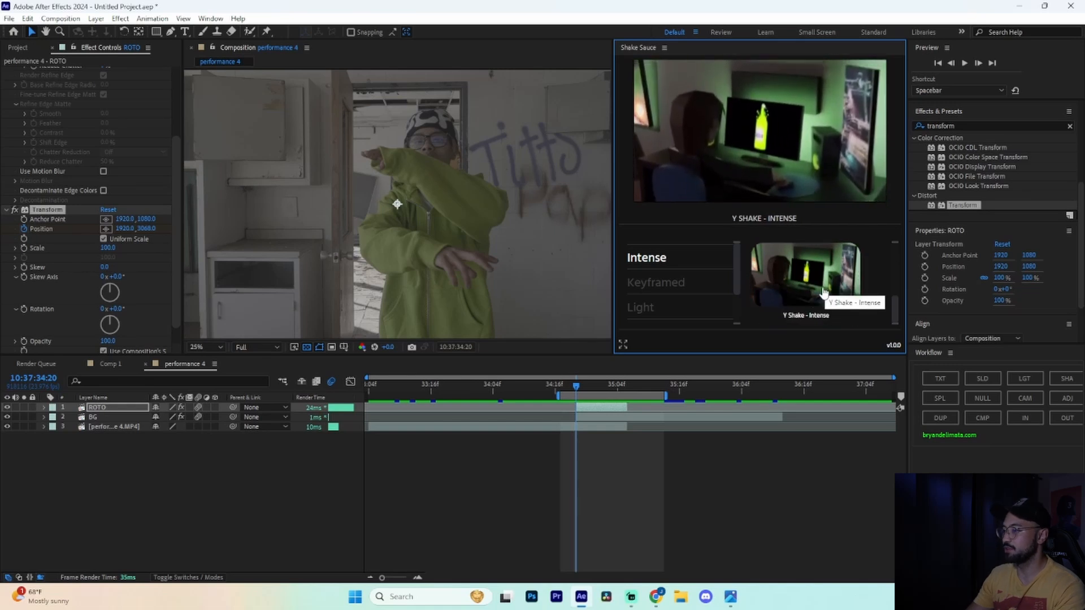
scroll(782, 274, "down", 2)
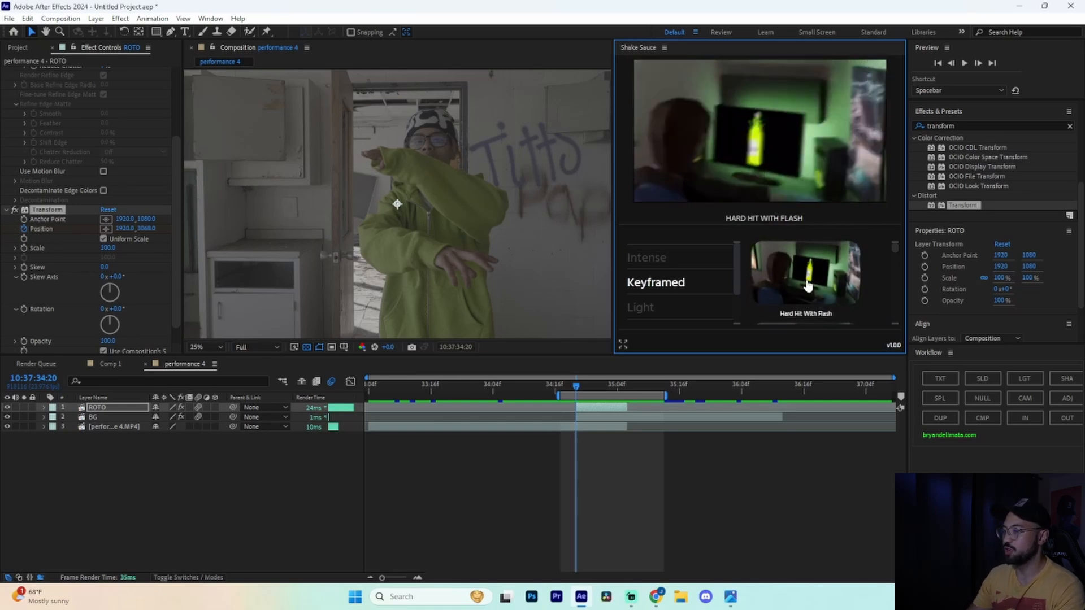
scroll(830, 280, "down", 1)
scroll(833, 277, "down", 1)
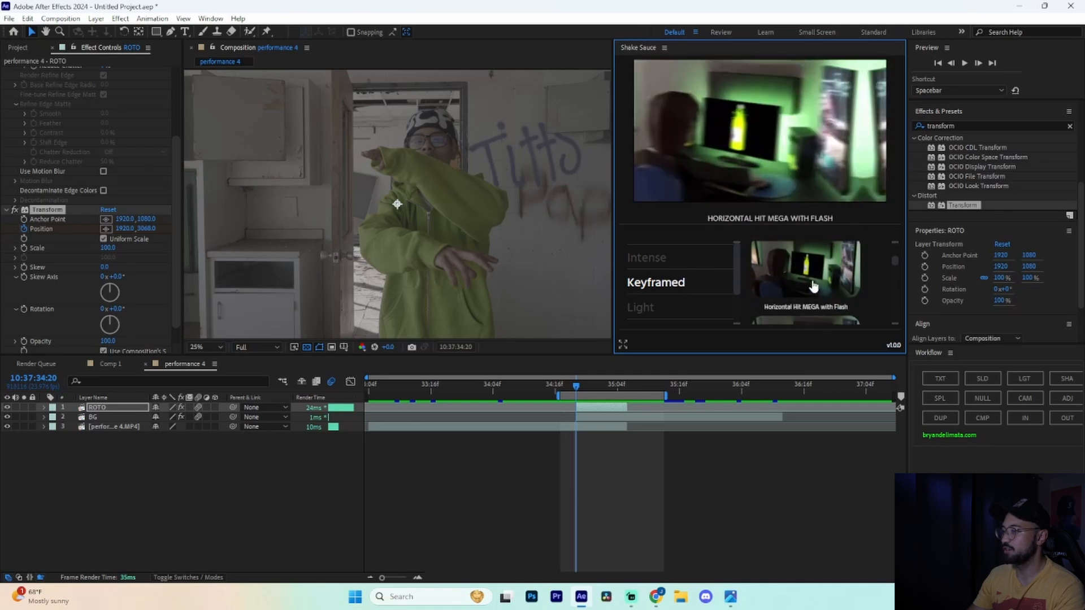
scroll(814, 286, "down", 1)
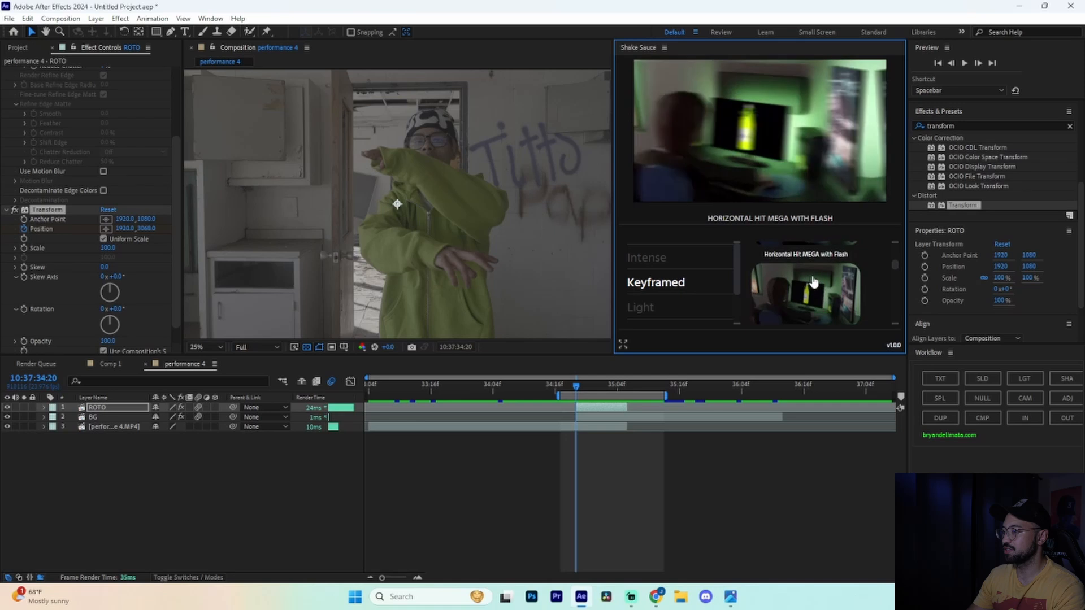
scroll(802, 294, "down", 1)
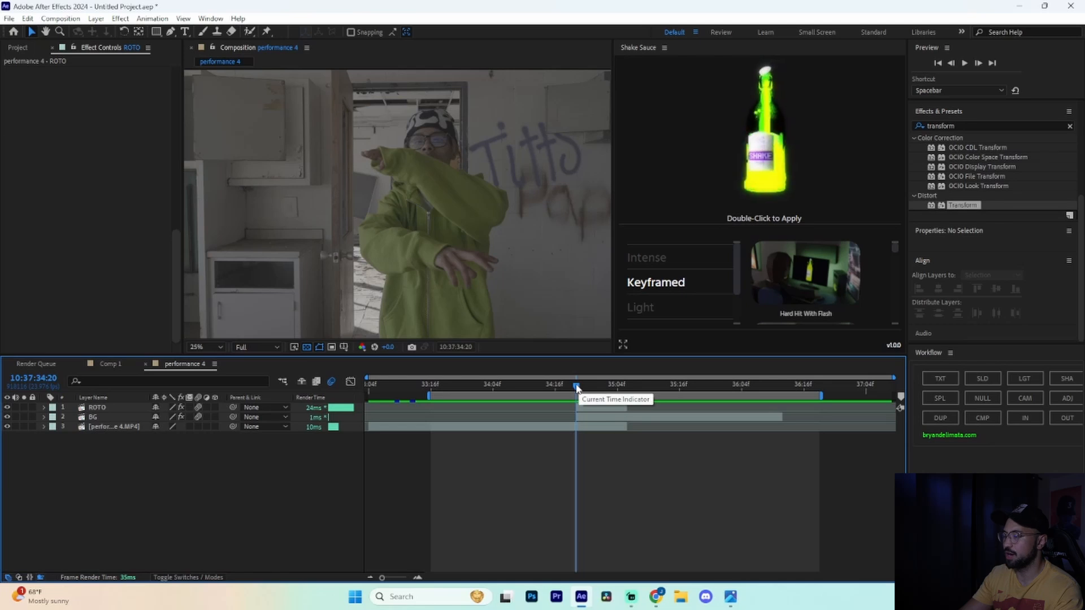
Apply the Hard Hit With Flash shake preset at 10:37:34:20 and preview the transition from 10:37:34:11.
mouse_move(770, 287)
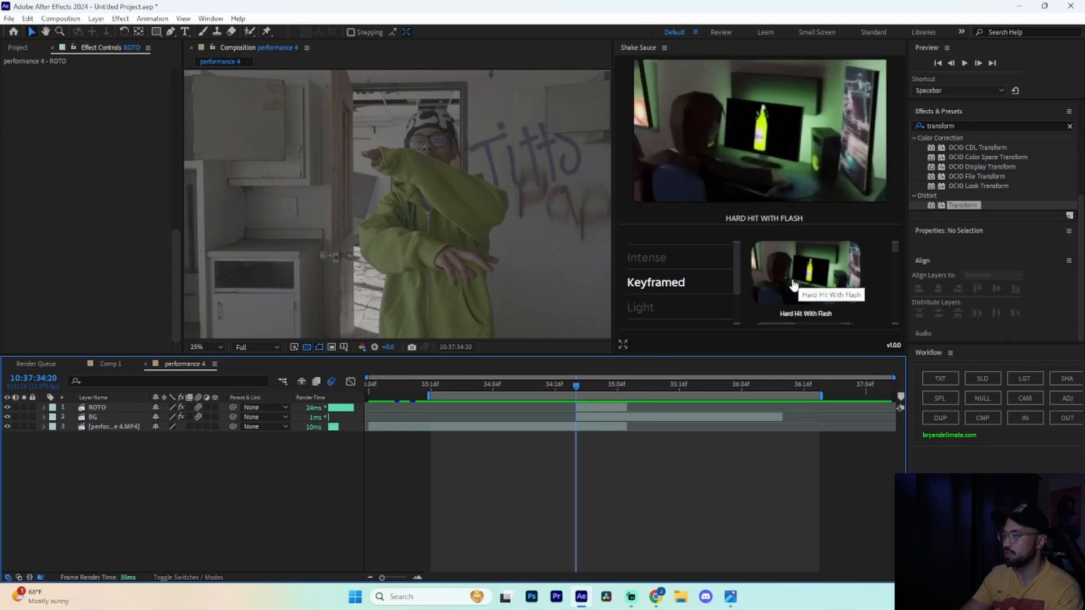
double_click(794, 286)
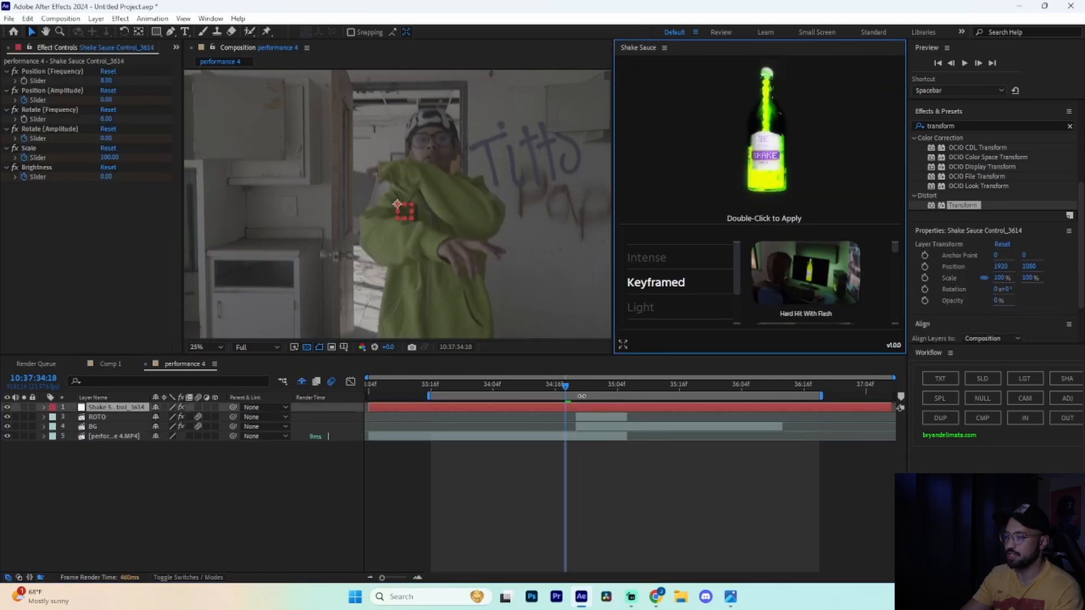
left_click(567, 395)
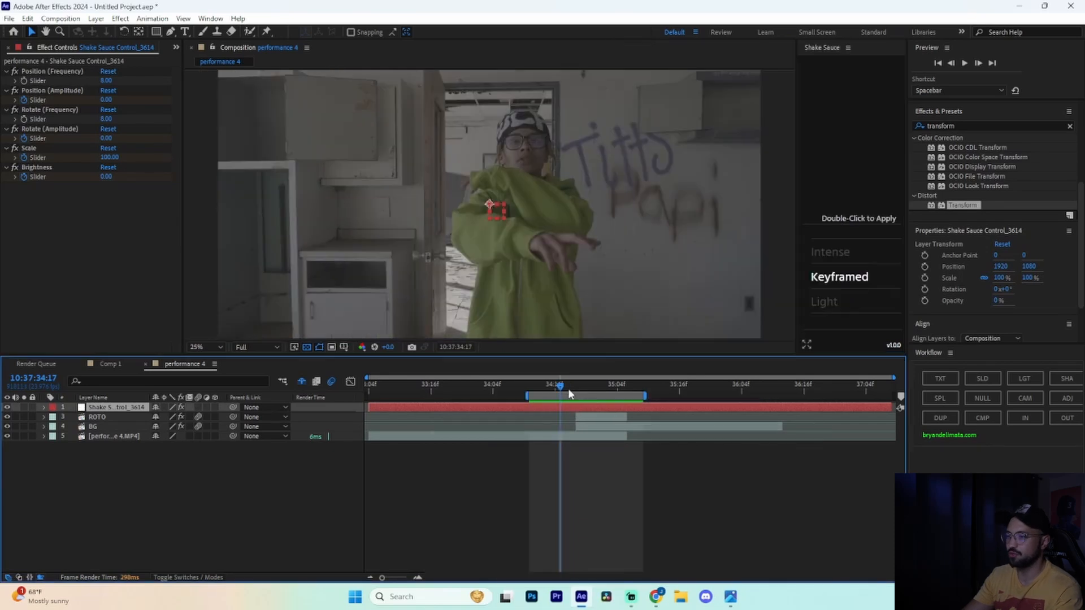
left_click_drag(566, 388, 529, 387)
key("space")
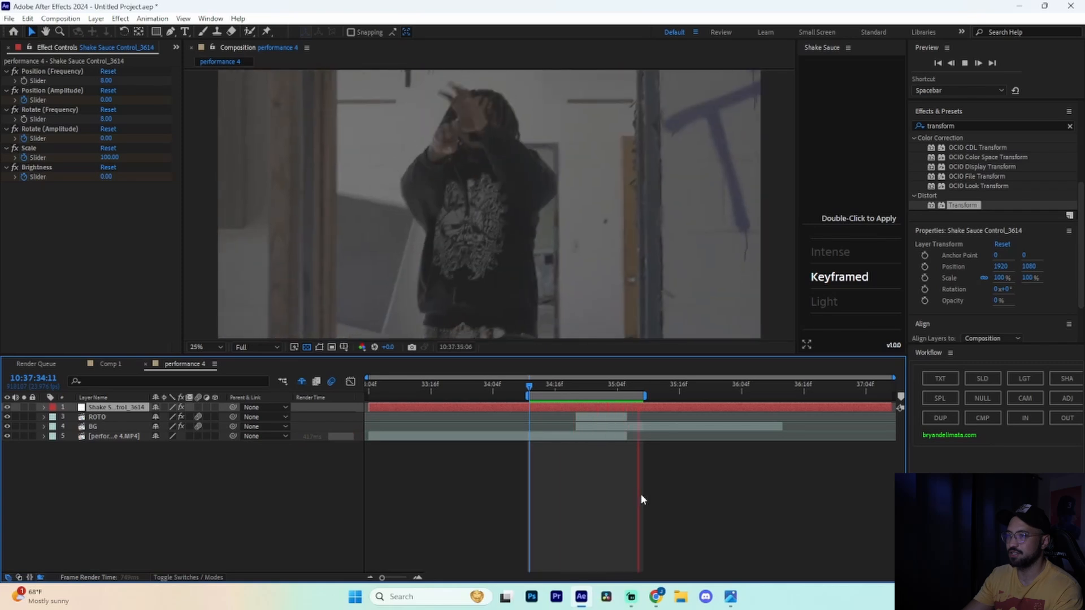